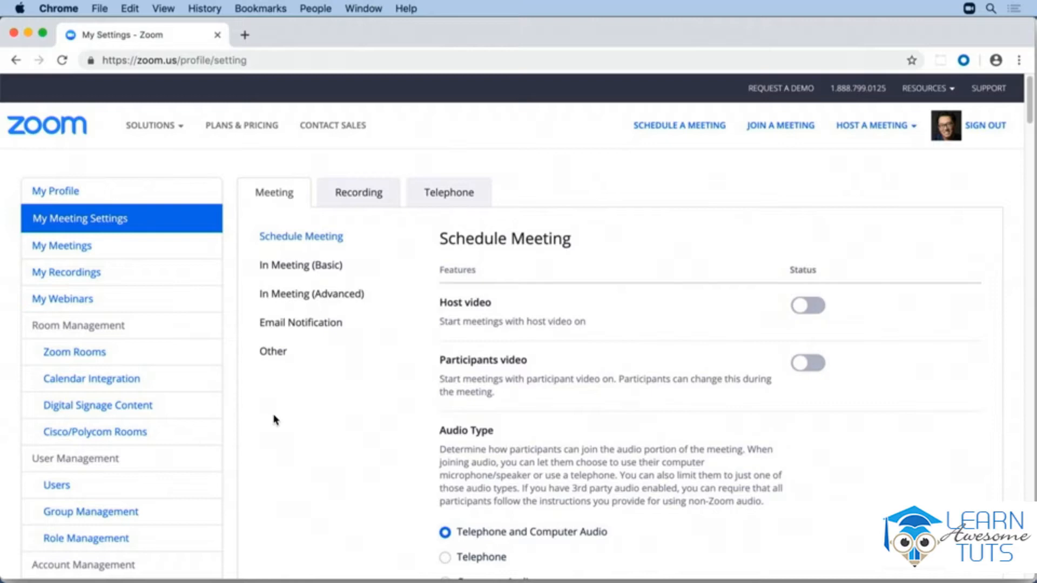
Step: Start scheduling a new meeting in the Zoom desktop app with the topic Project Kickoff
click(85, 249)
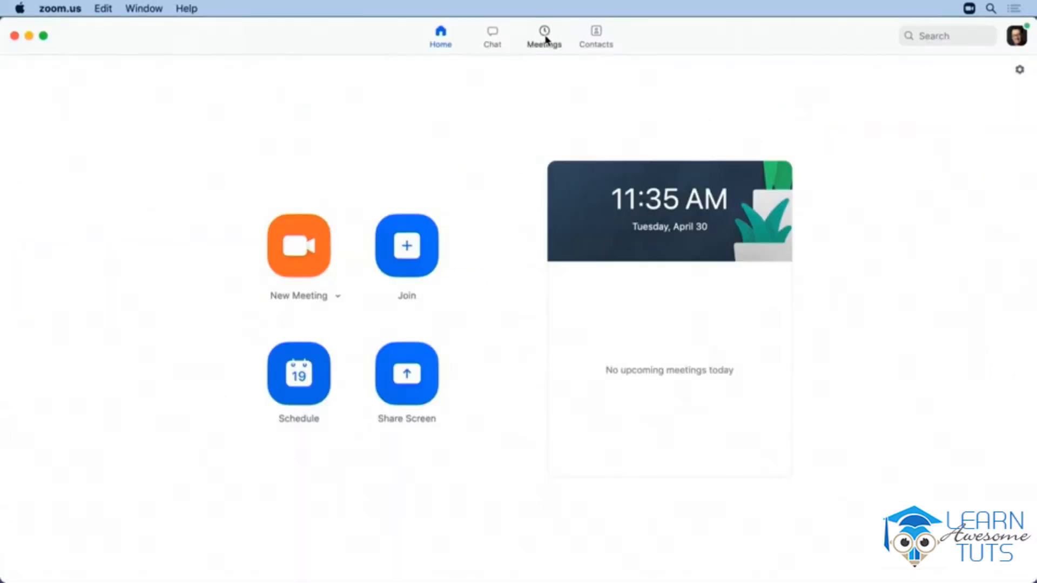
click(545, 38)
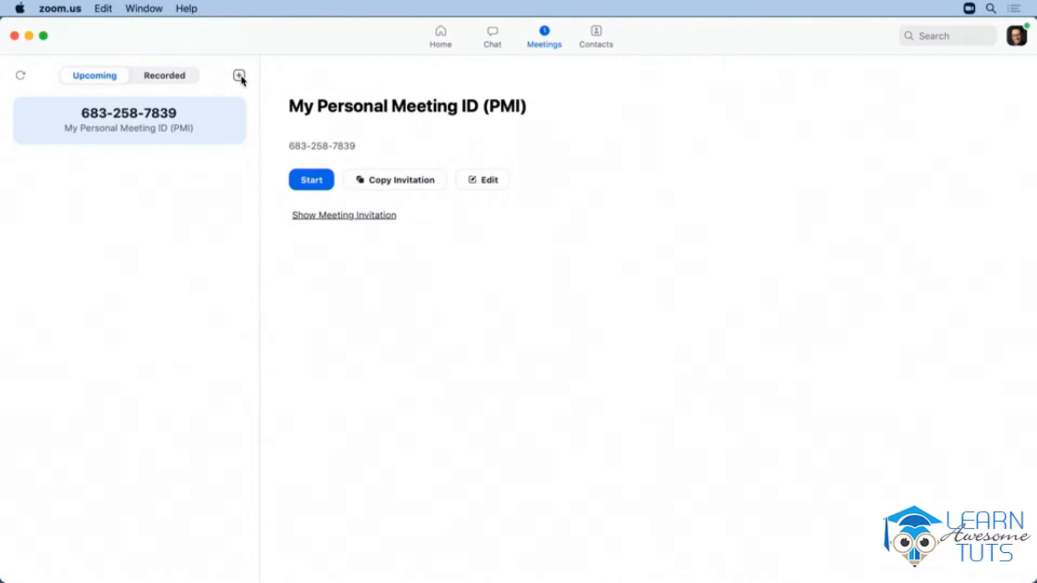
click(240, 77)
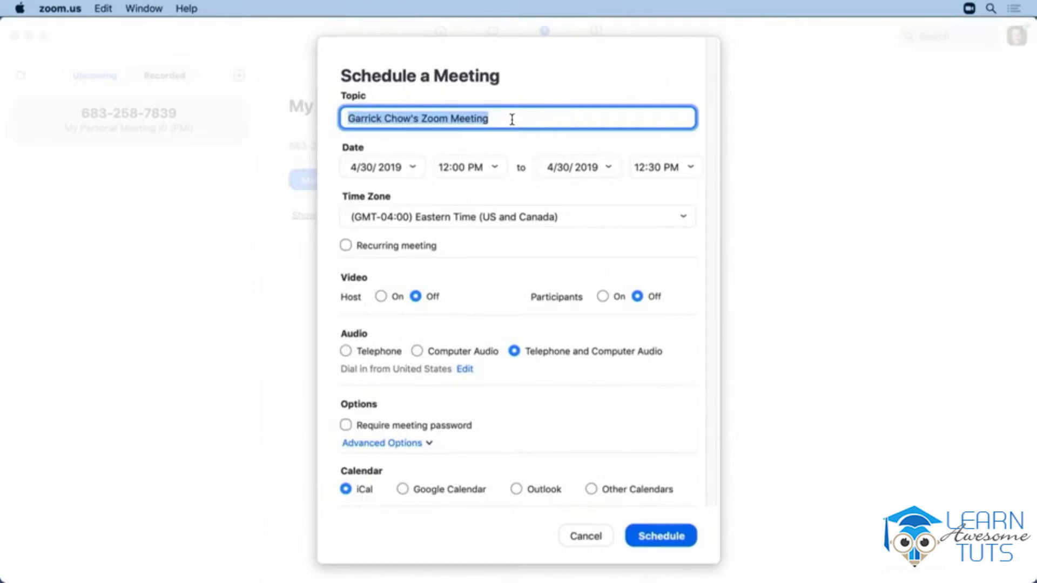
text(Project Ki)
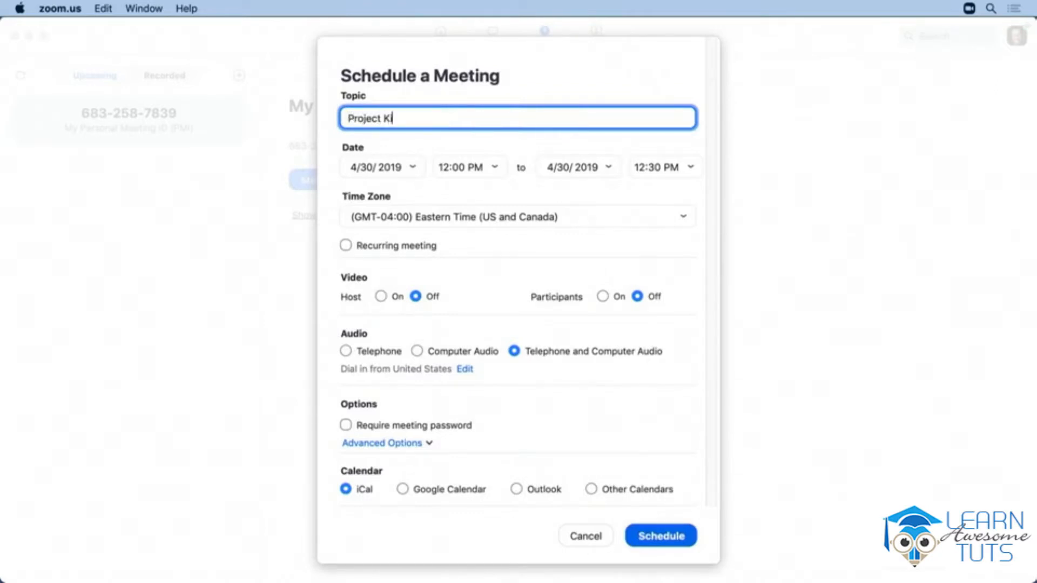
text(ckoff)
Step: Keep the meeting non-recurring and set it to 5/3/2019 with a 1:00 PM start
click(346, 247)
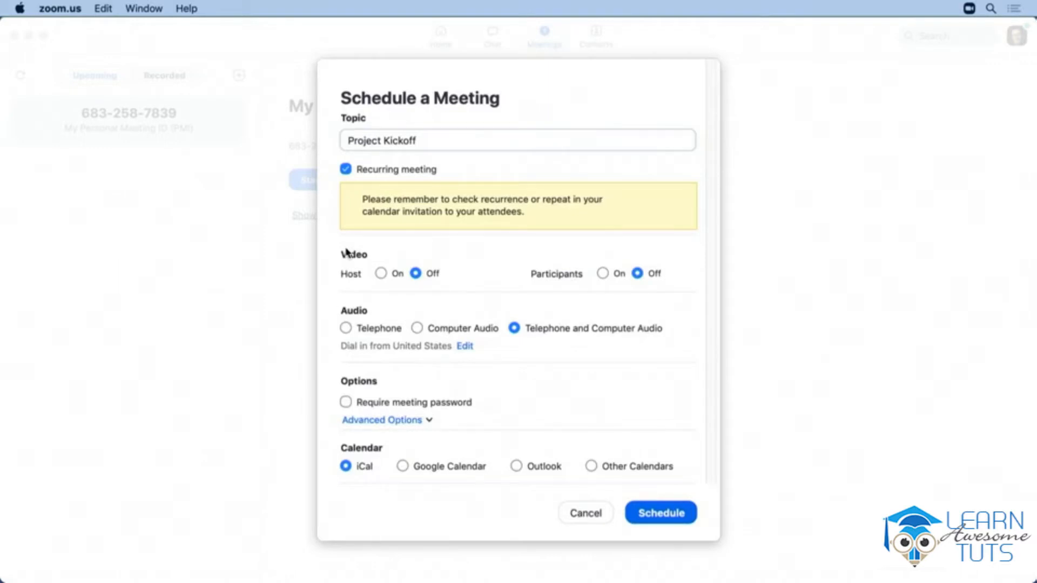
click(346, 170)
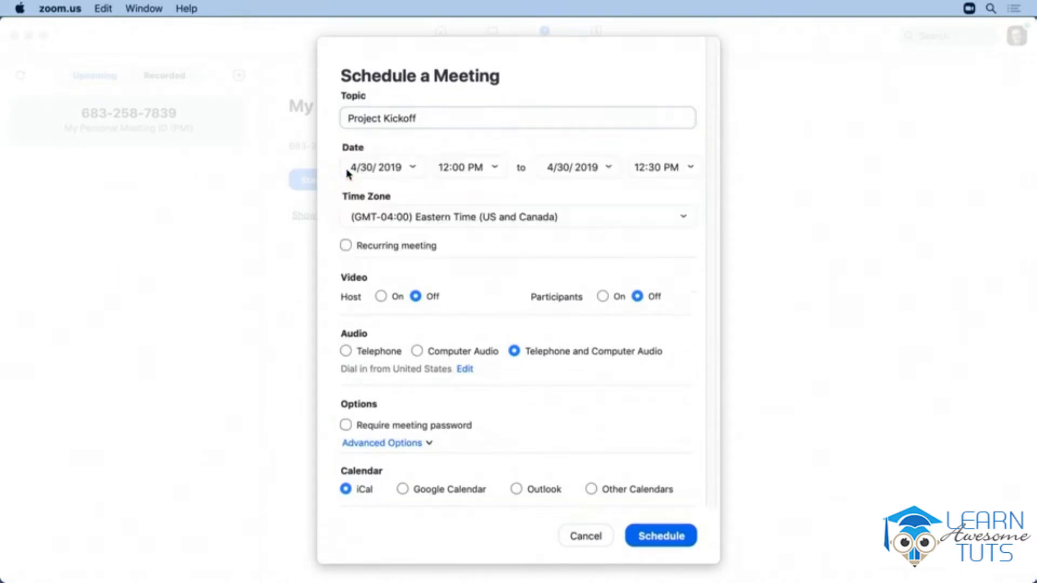
click(414, 167)
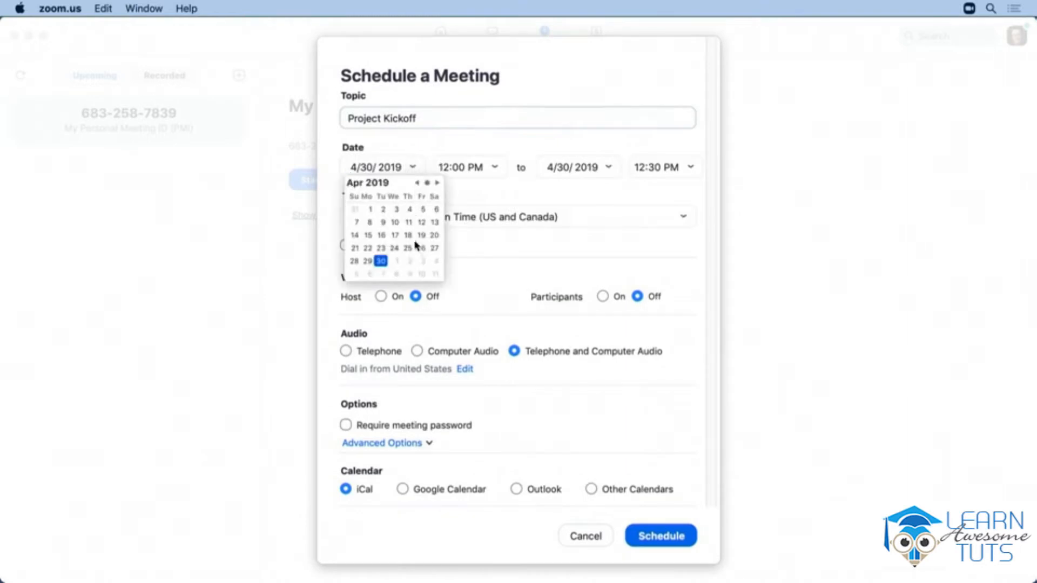
scroll(416, 266, down, 1)
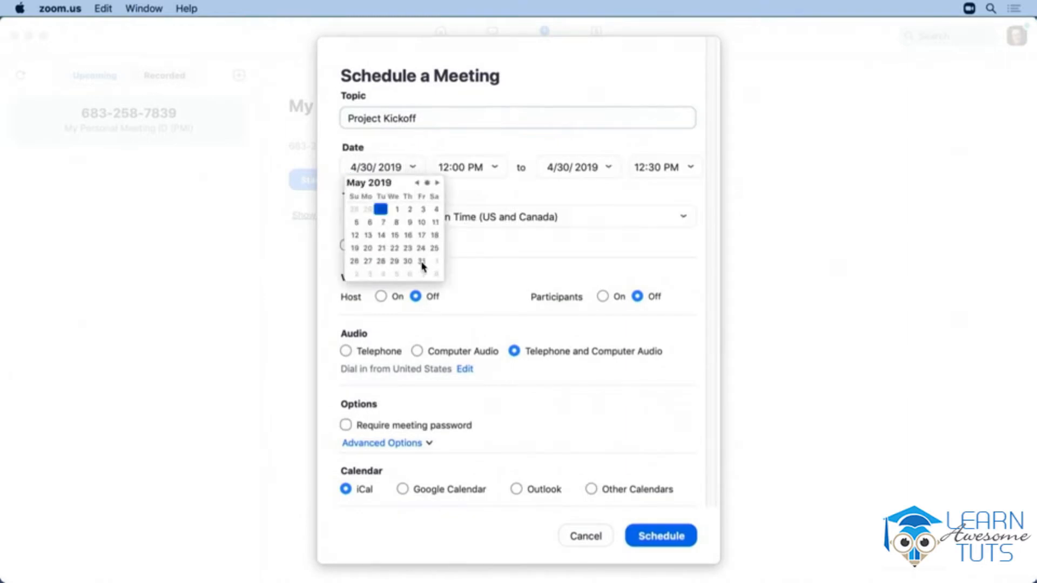
click(423, 210)
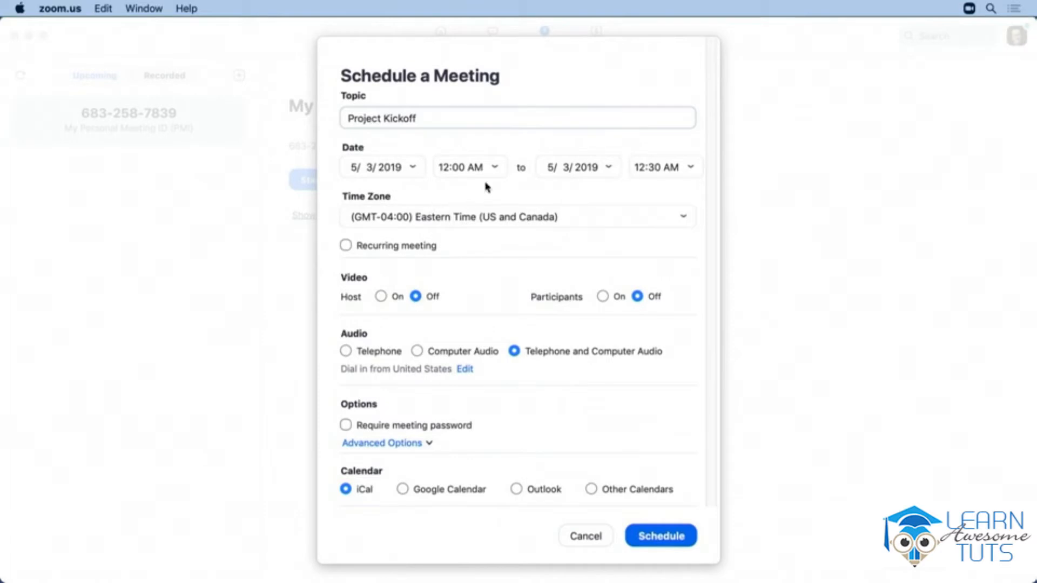
click(495, 168)
scroll(494, 340, down, 10)
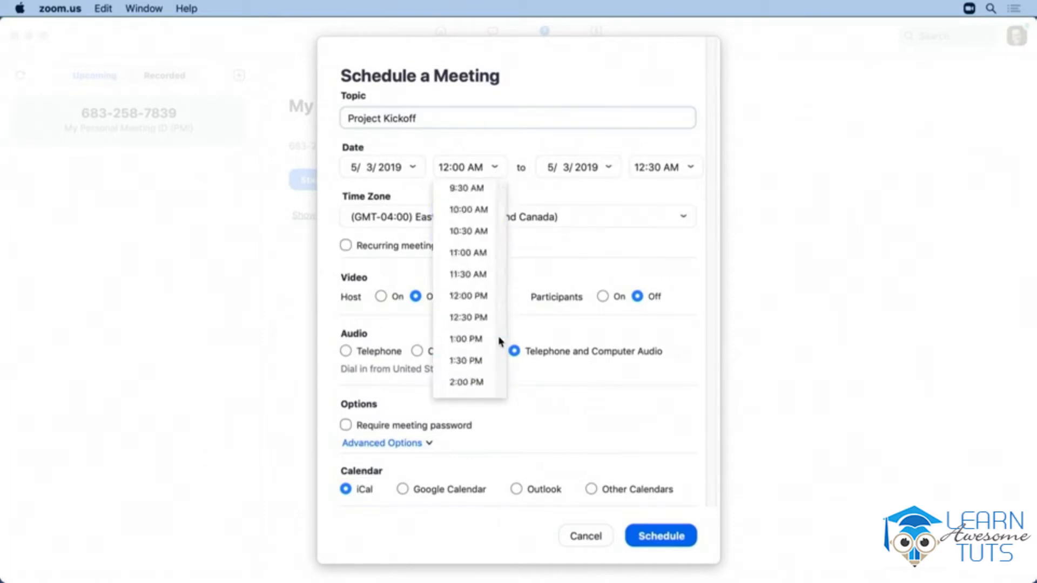
scroll(500, 342, up, 6)
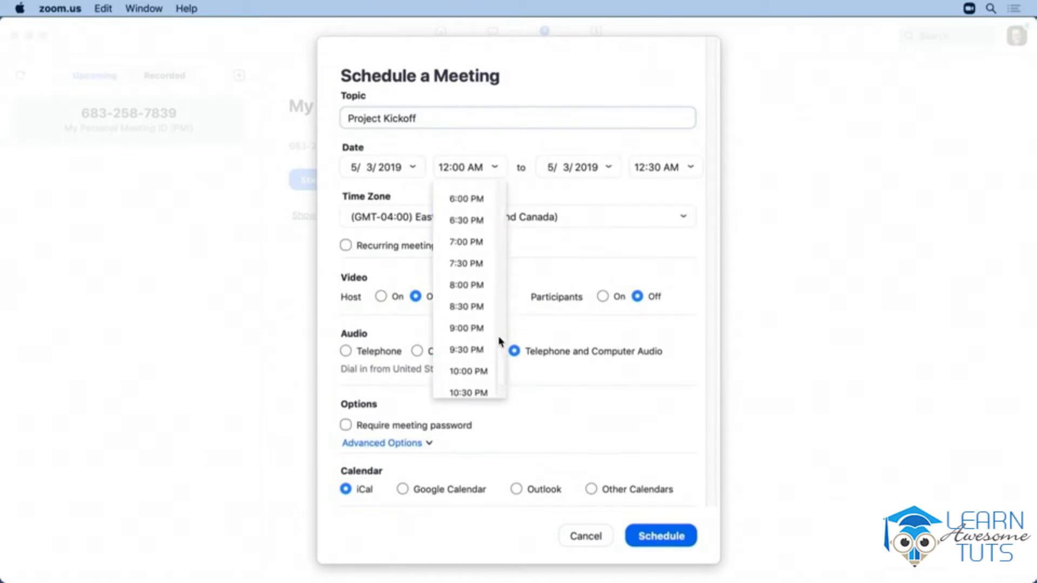
click(475, 301)
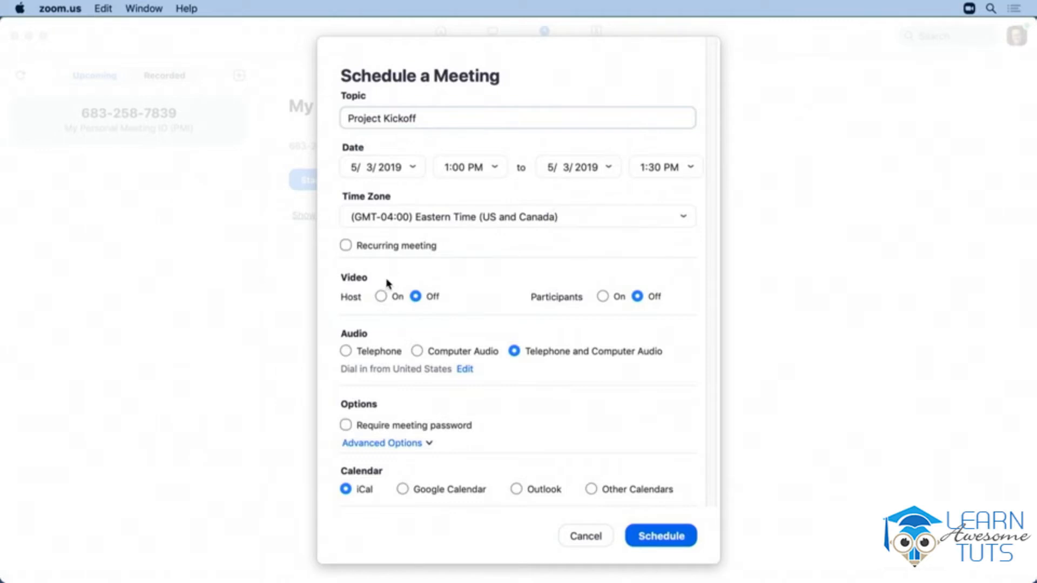
Step: Turn on host and participant video, and add Japan to the global dial-in countries
click(381, 296)
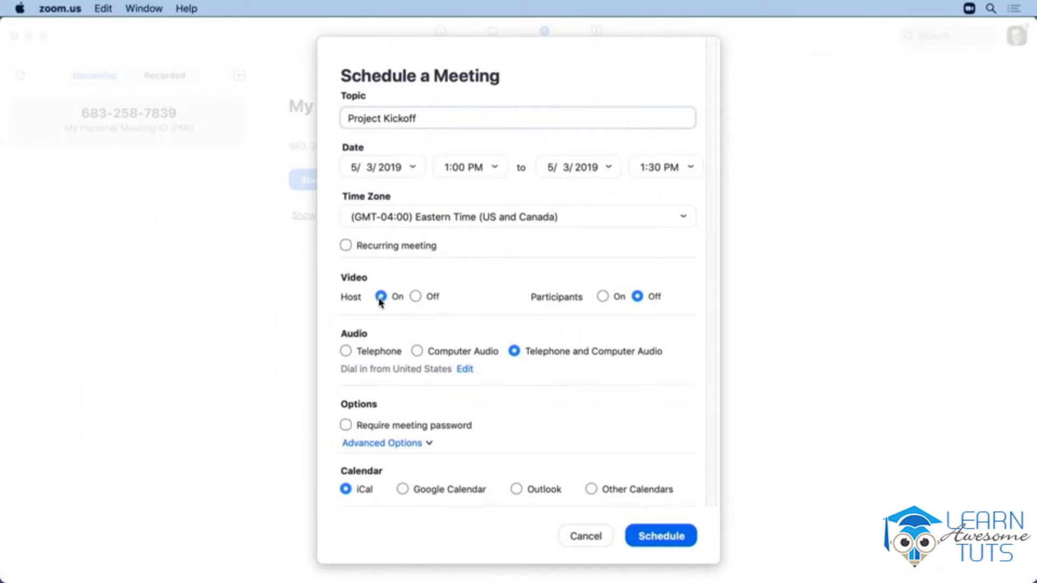
click(603, 298)
click(463, 370)
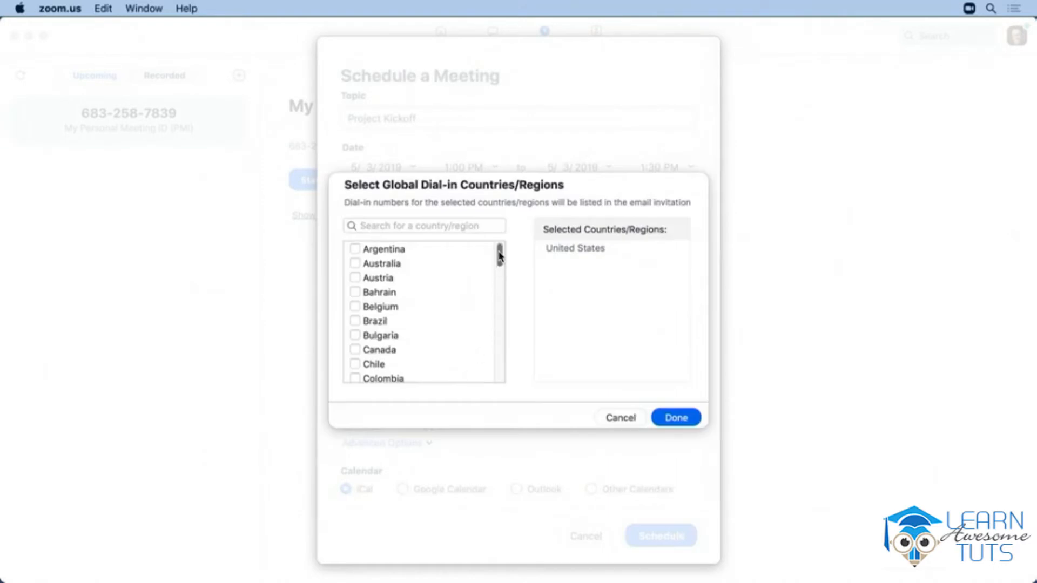
drag(500, 256, 498, 304)
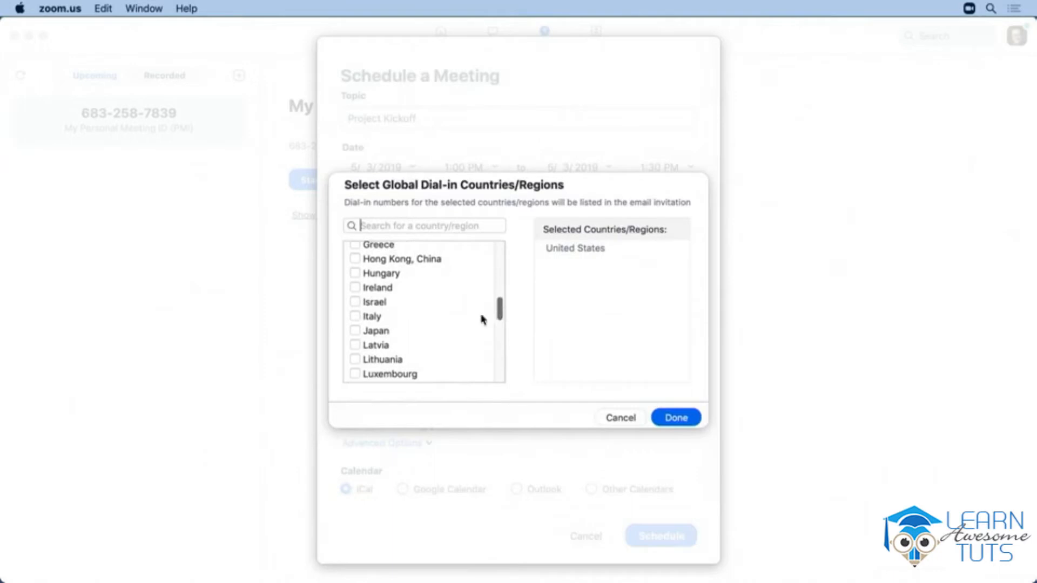
click(355, 331)
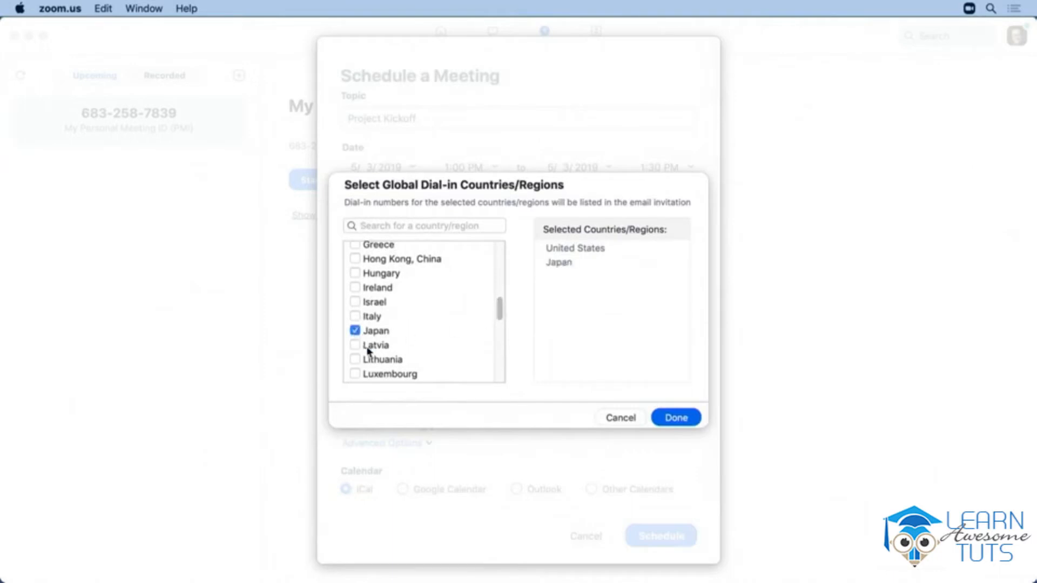
click(674, 418)
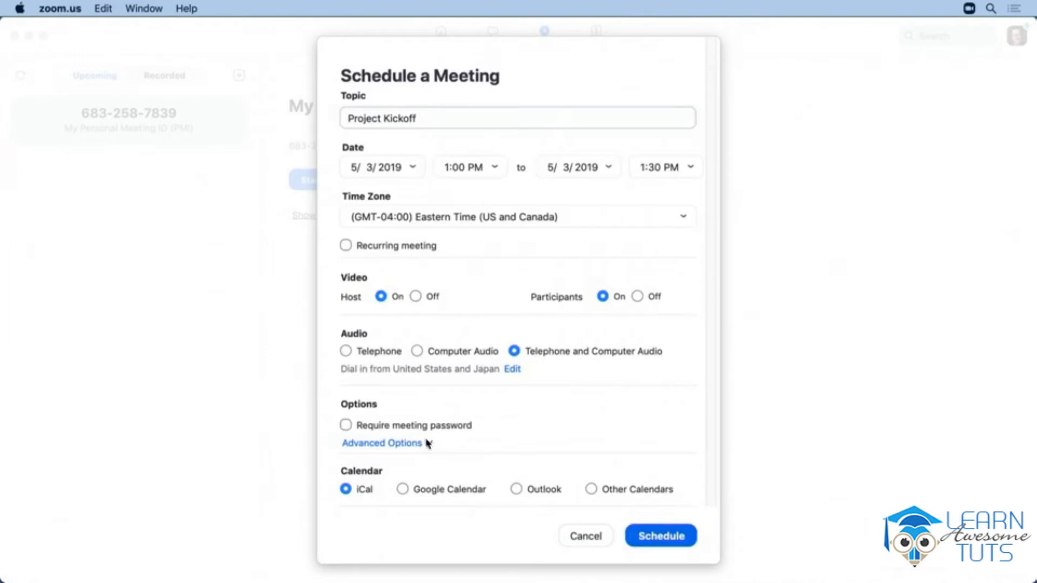
Step: Enable join before host and mute participants on entry in the meeting's advanced options
click(419, 444)
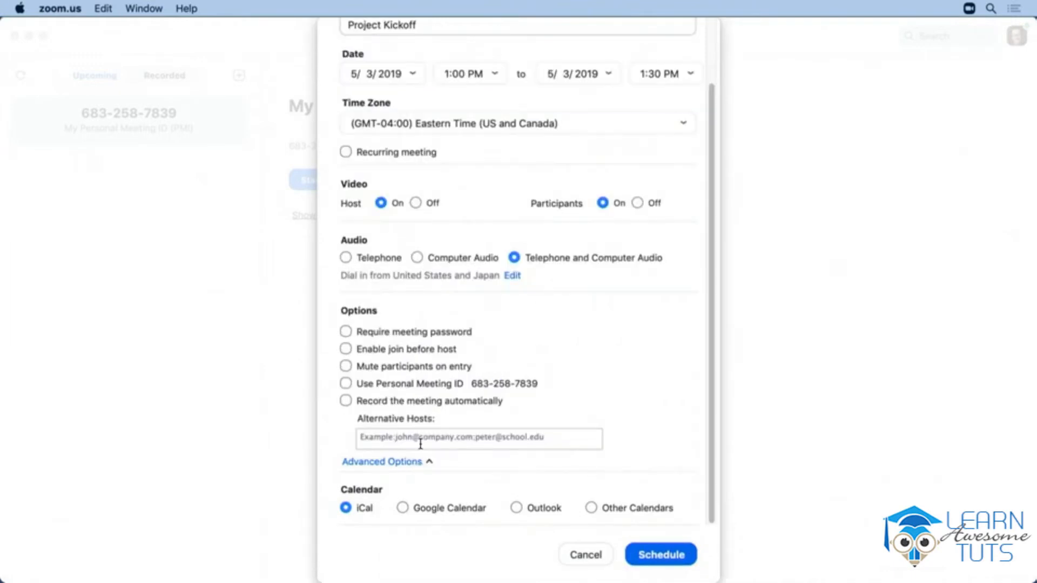
click(385, 355)
click(381, 372)
Step: Schedule the meeting with Outlook as the calendar and review the dial-in details in the generated appointment
click(516, 509)
click(660, 556)
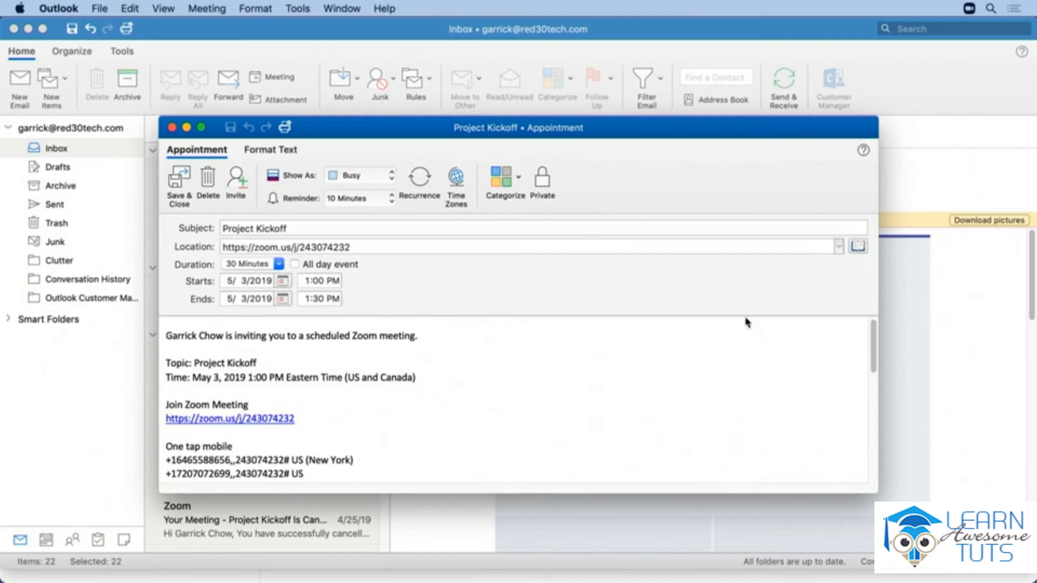
scroll(874, 338, down, 2)
drag(875, 338, 884, 366)
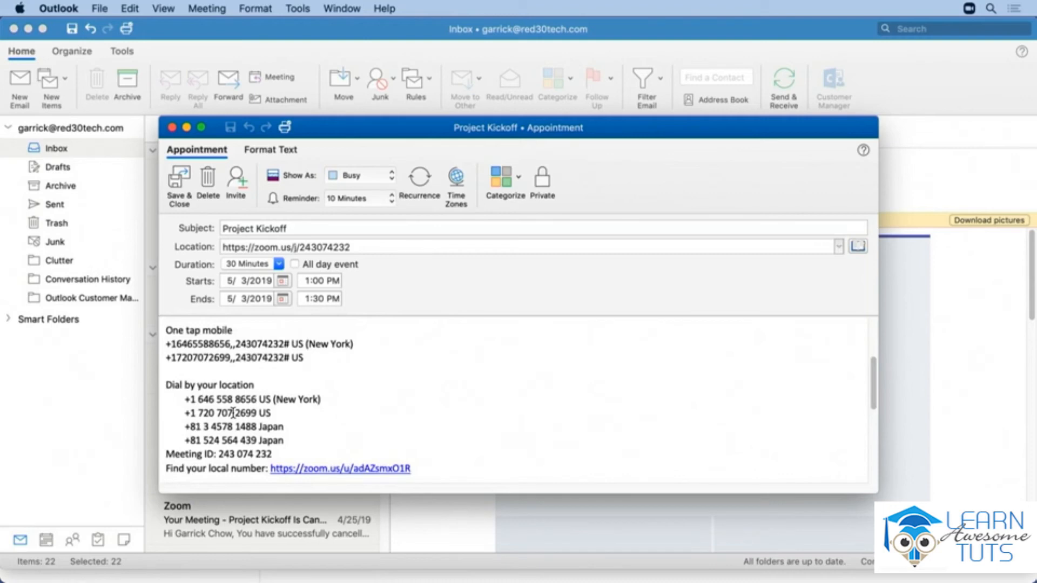
Step: Turn the Outlook appointment into an attendee invitation, close it unsent and return to Zoom
click(236, 182)
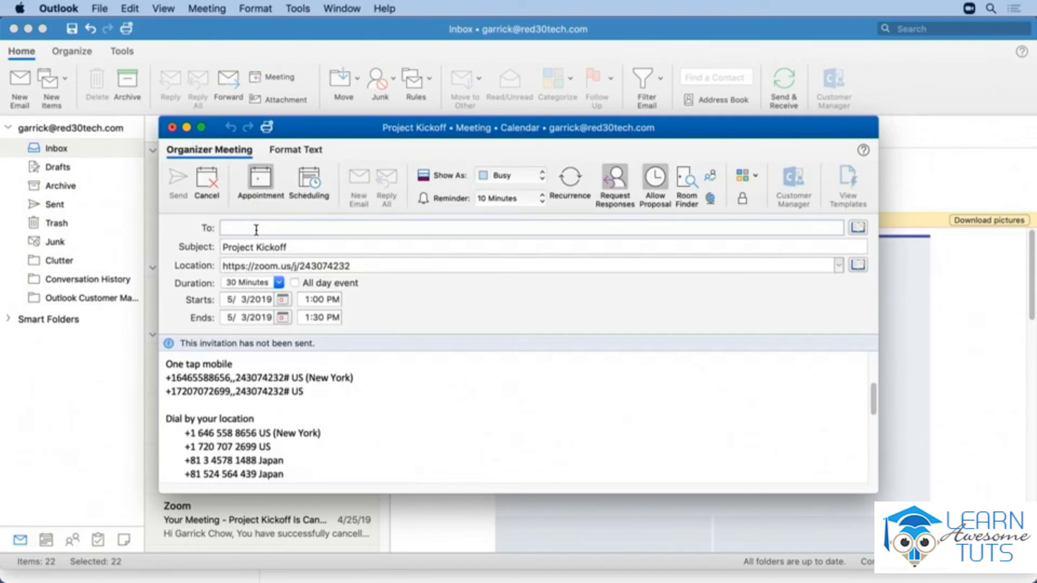
click(171, 127)
click(516, 214)
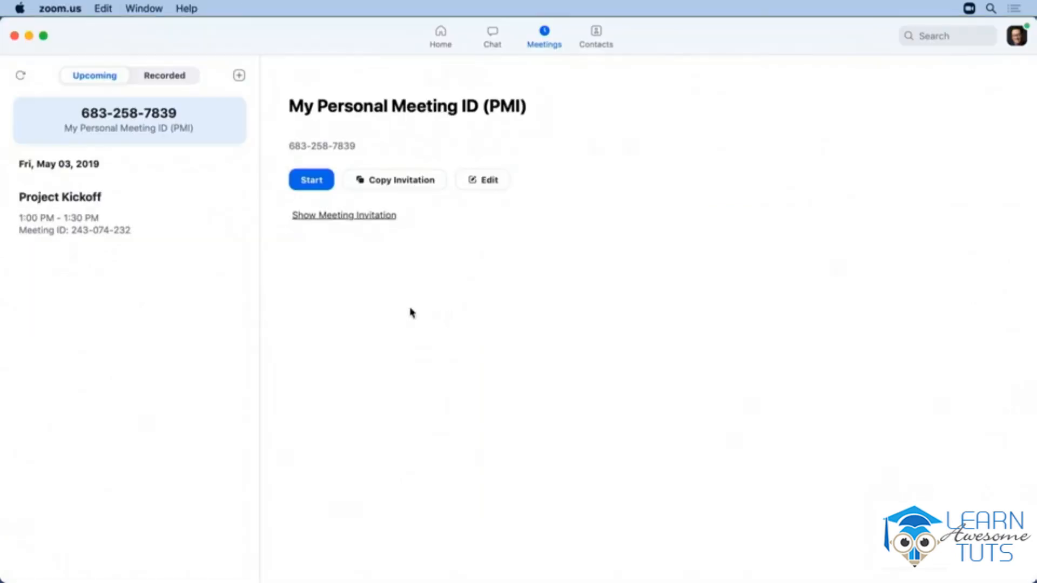
Step: Edit the scheduled Project Kickoff meeting and set its start time to 2:00 PM
click(165, 218)
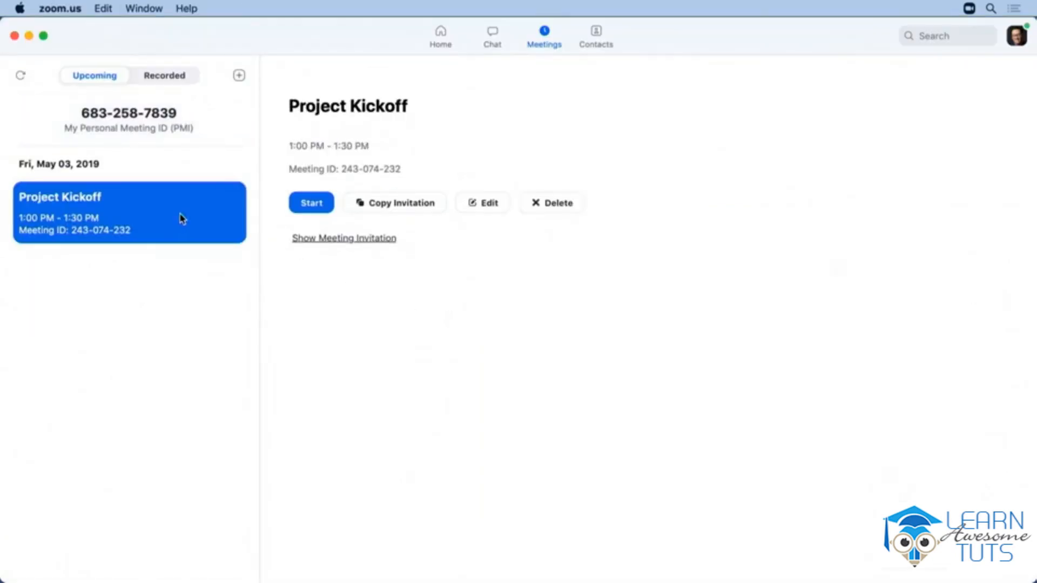
click(488, 204)
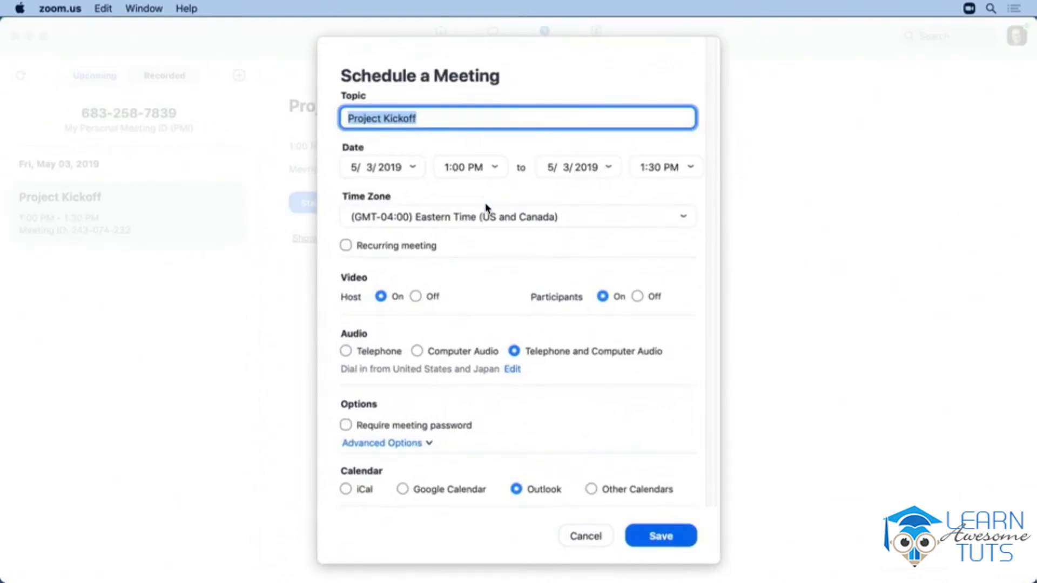
click(494, 166)
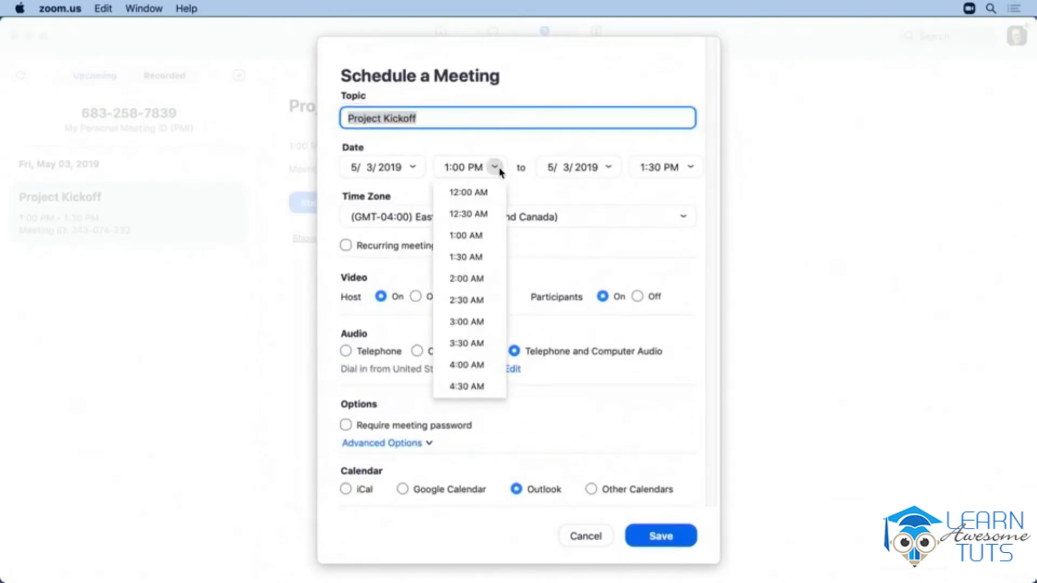
scroll(483, 286, down, 5)
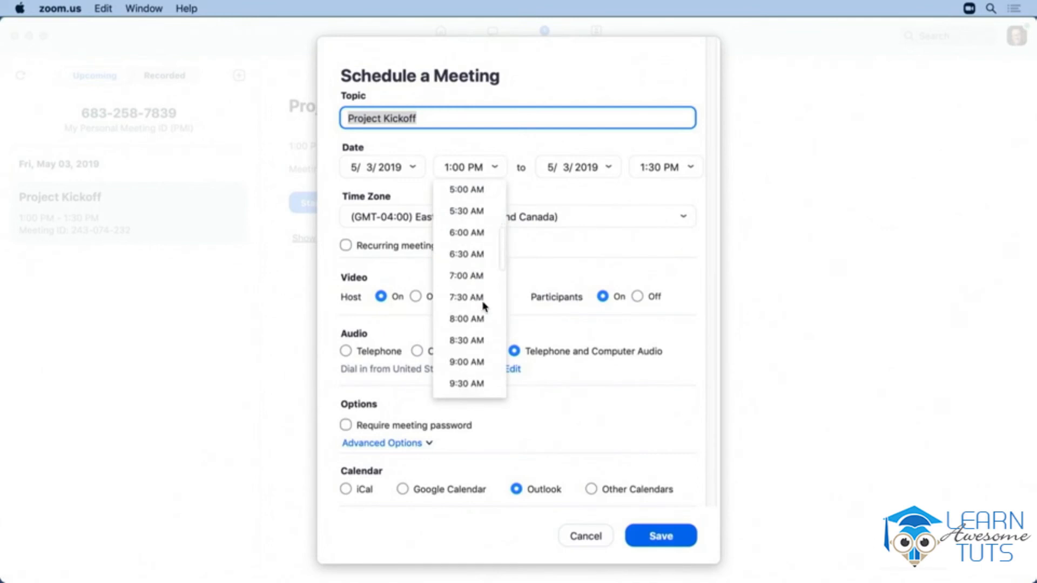
scroll(483, 306, down, 7)
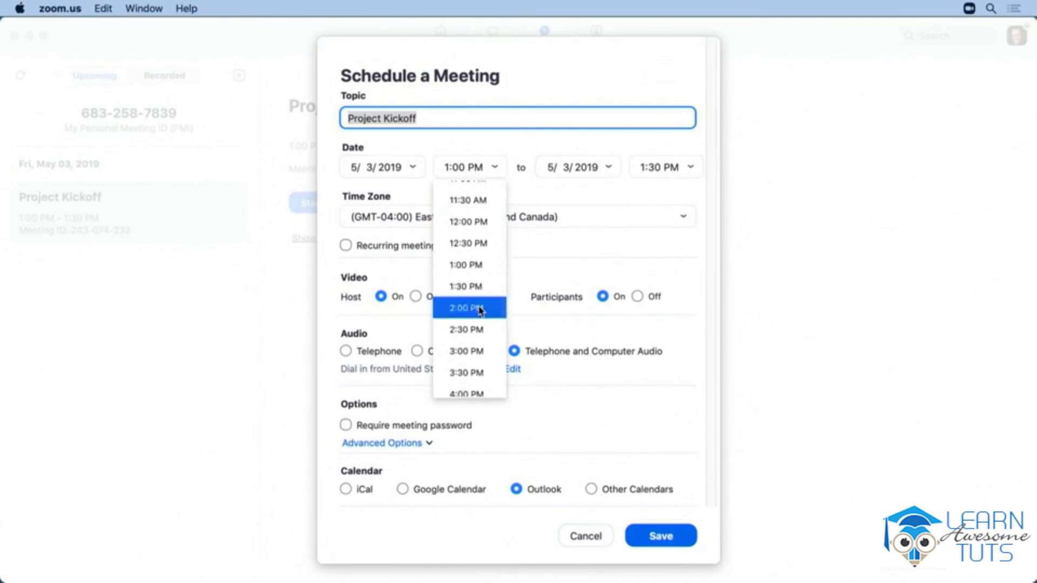
click(477, 311)
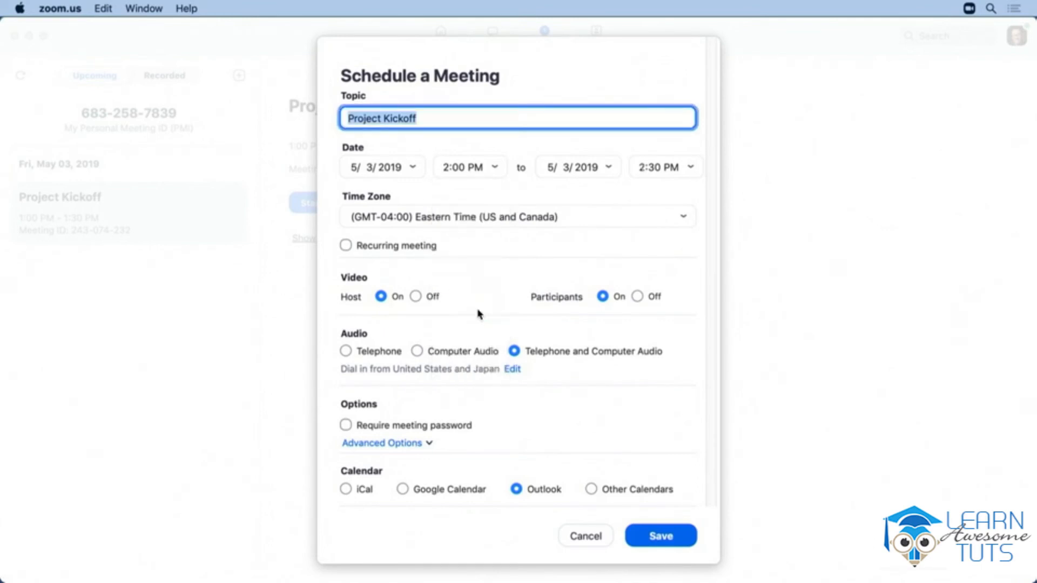
Step: Switch the meeting's calendar to Other Calendars, save the changes and review the updated invitation
click(591, 489)
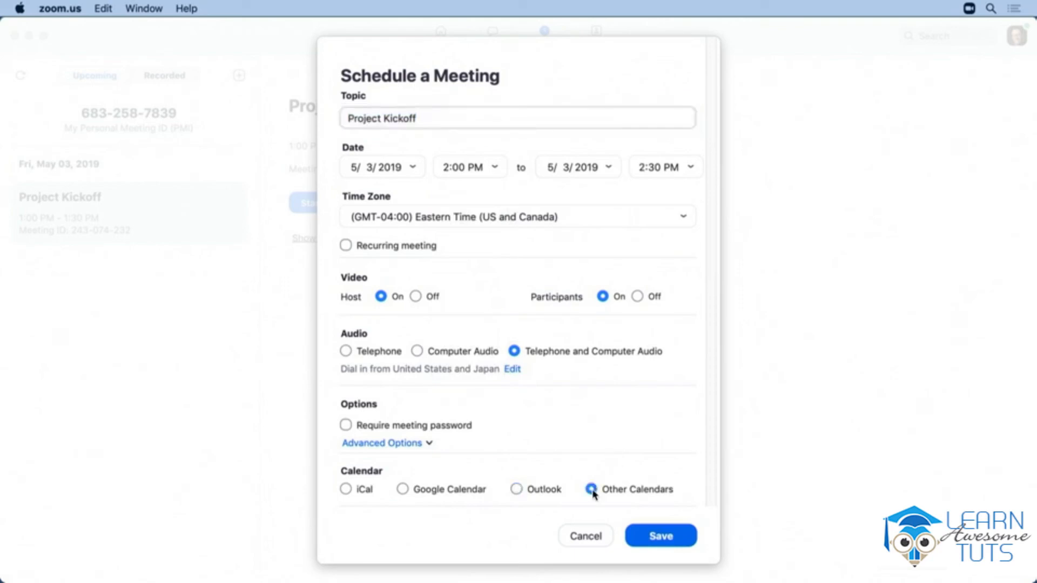
click(653, 538)
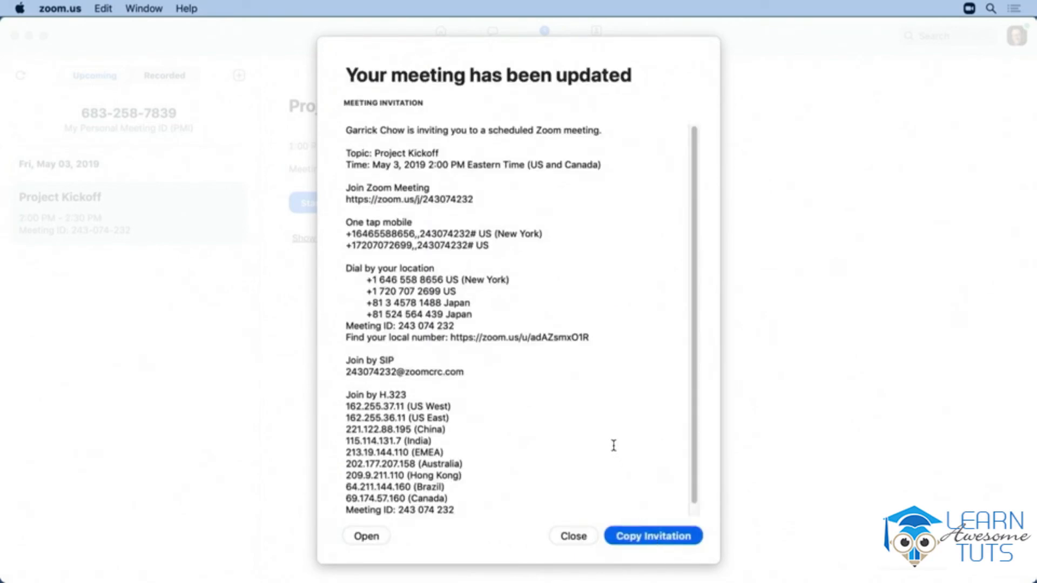
scroll(555, 340, down, 1)
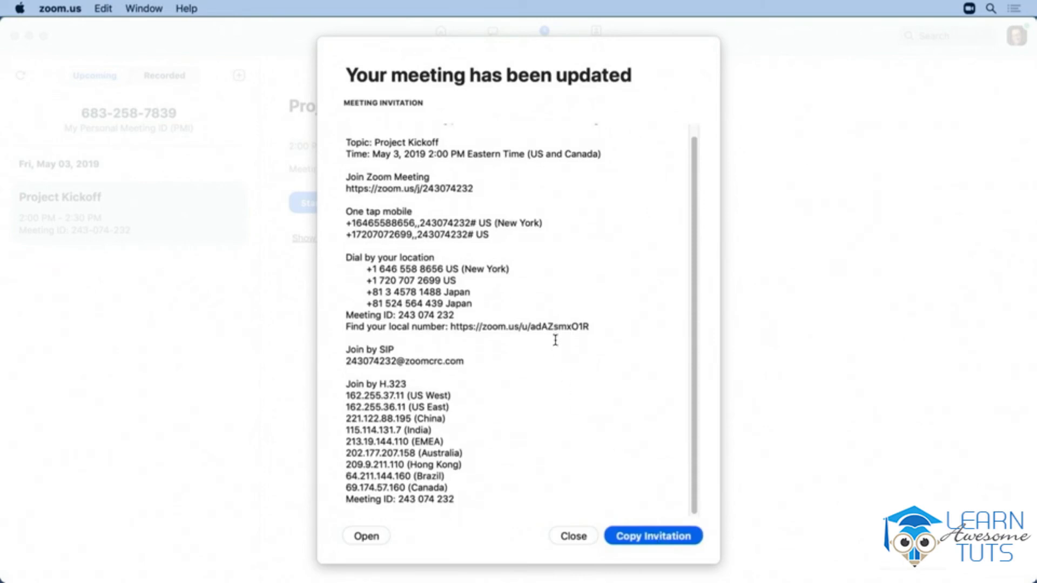
scroll(556, 340, up, 1)
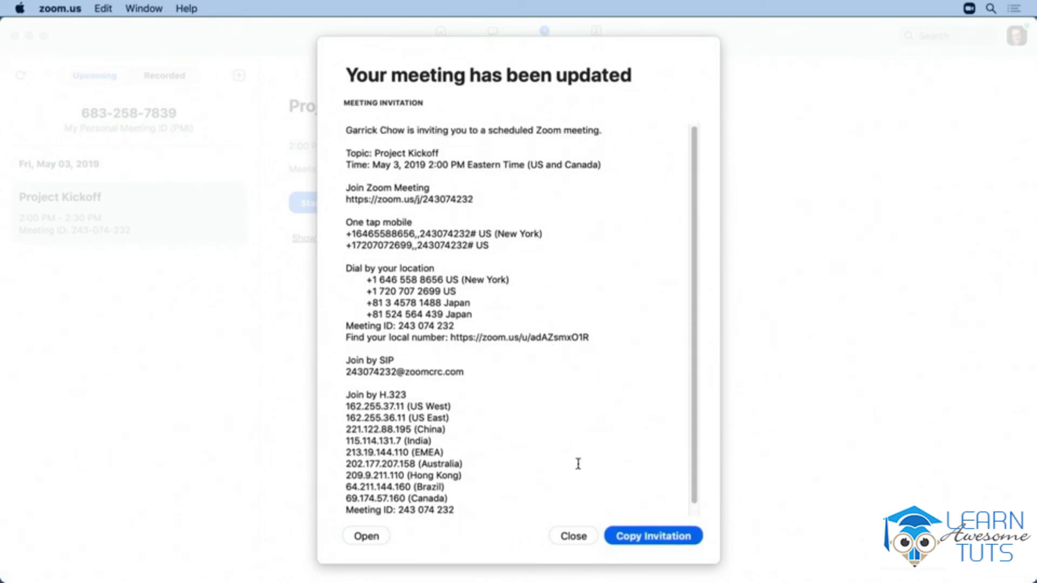
click(366, 537)
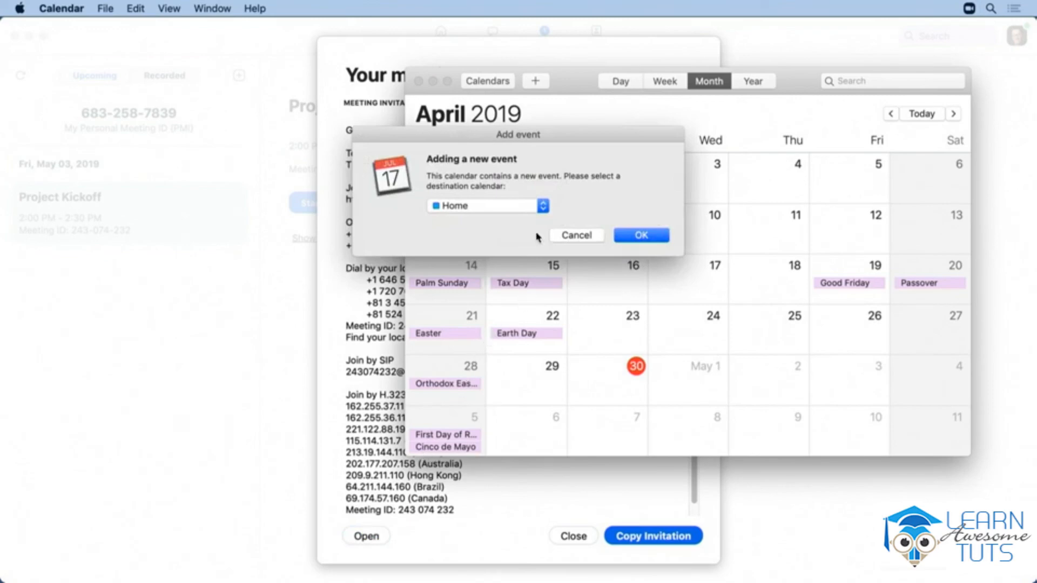
click(583, 236)
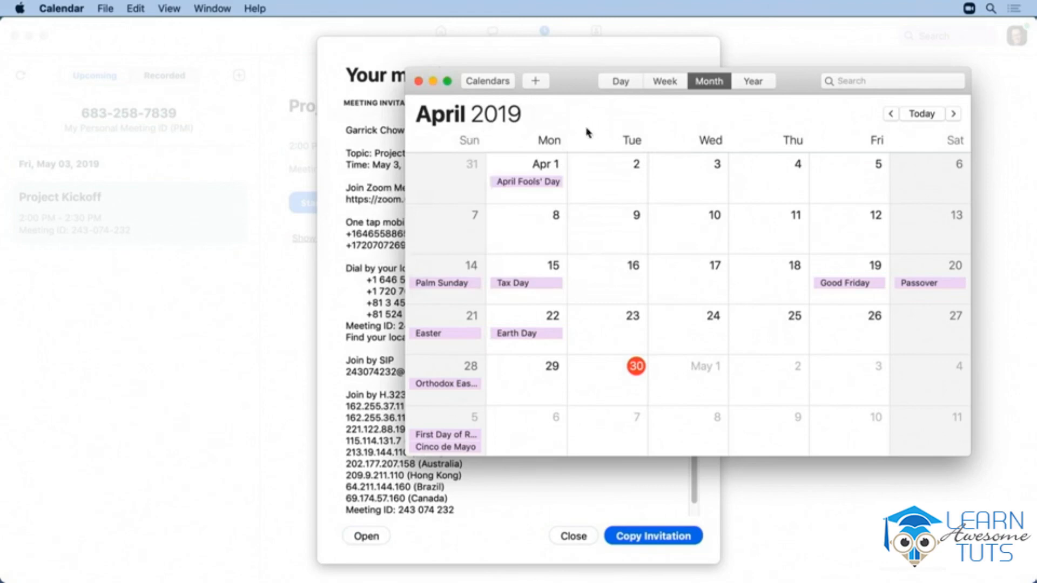
click(384, 113)
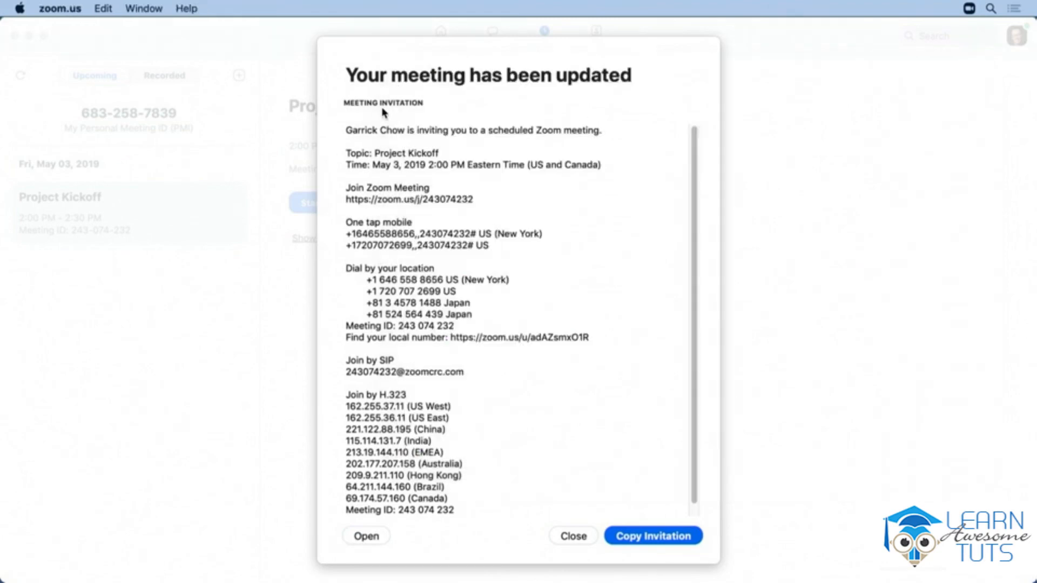
Step: Copy the updated meeting invitation, close its window and copy the invitation again from the Project Kickoff details
click(646, 538)
click(573, 536)
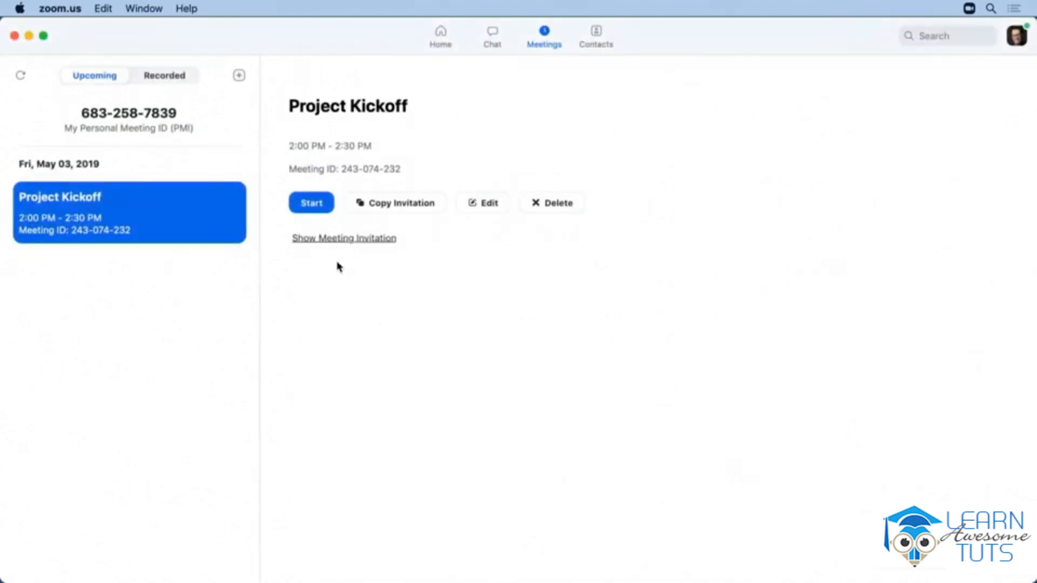
click(407, 208)
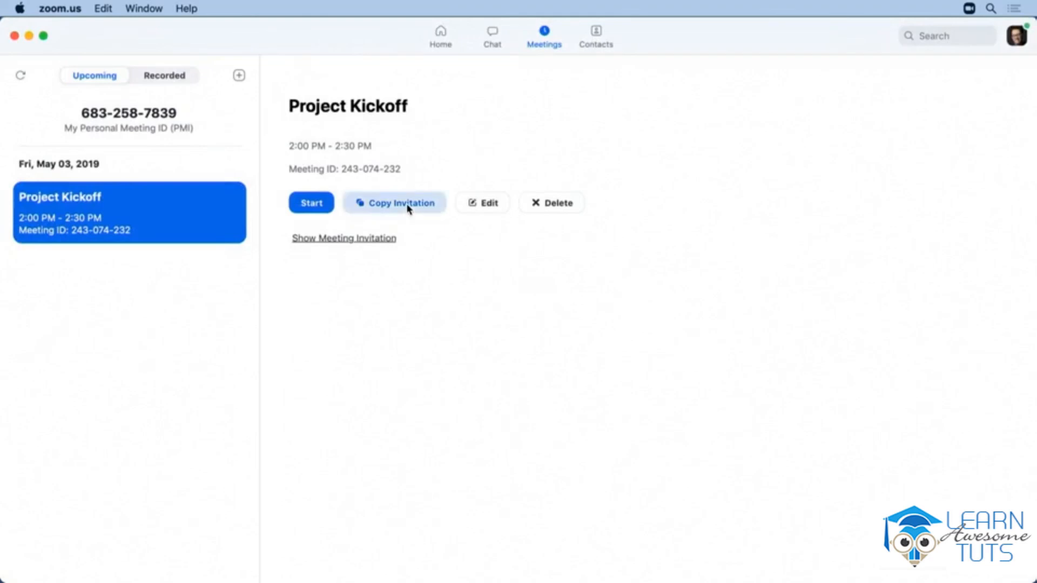
Step: Show the full meeting invitation for Project Kickoff and read through it
click(362, 241)
scroll(504, 362, down, 3)
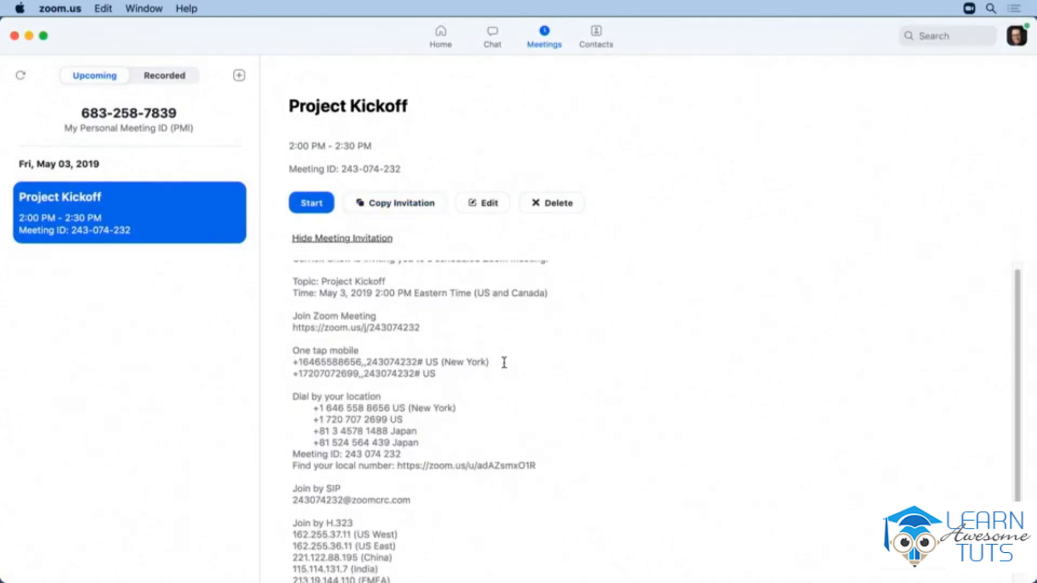
scroll(504, 362, down, 2)
scroll(504, 363, up, 4)
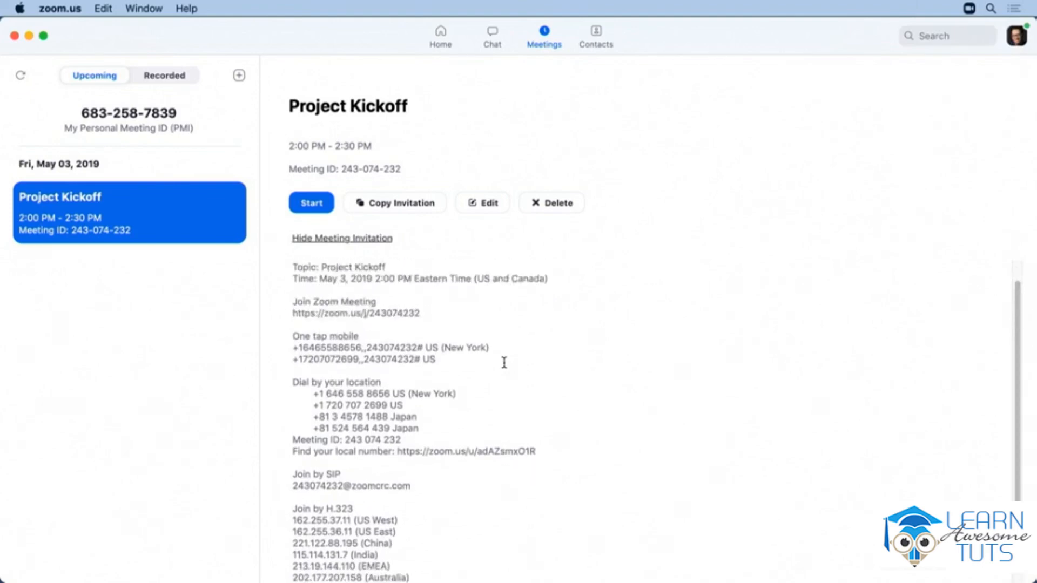